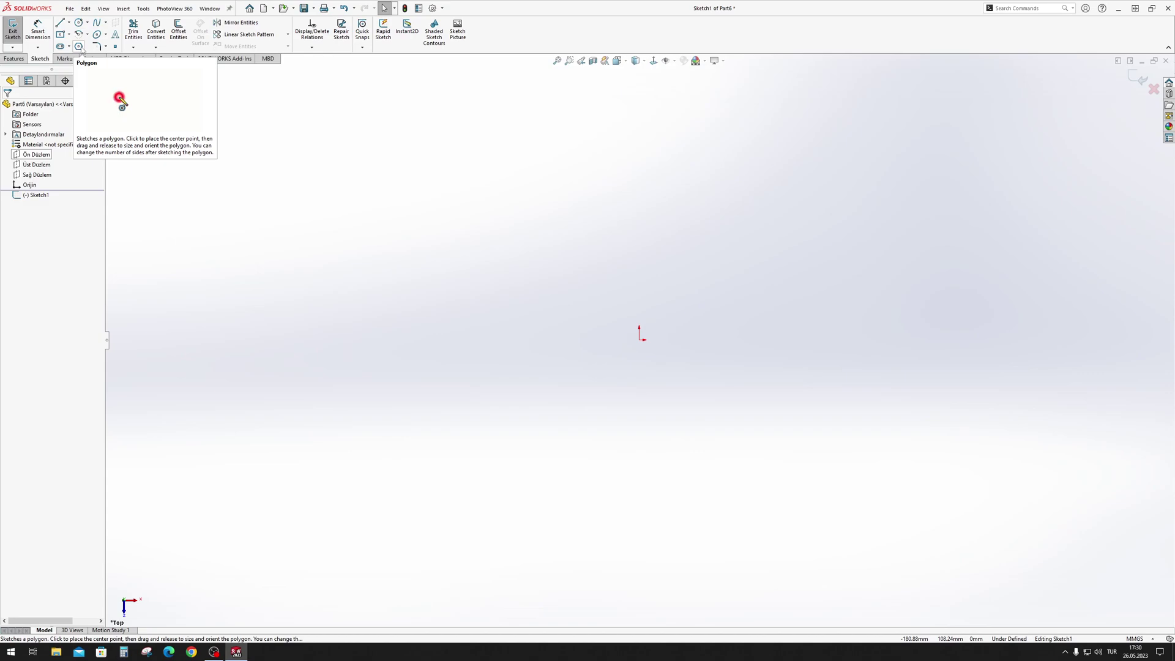
- Start the 6-sided Polygon tool with the Inscribed circle option
left_click(80, 47)
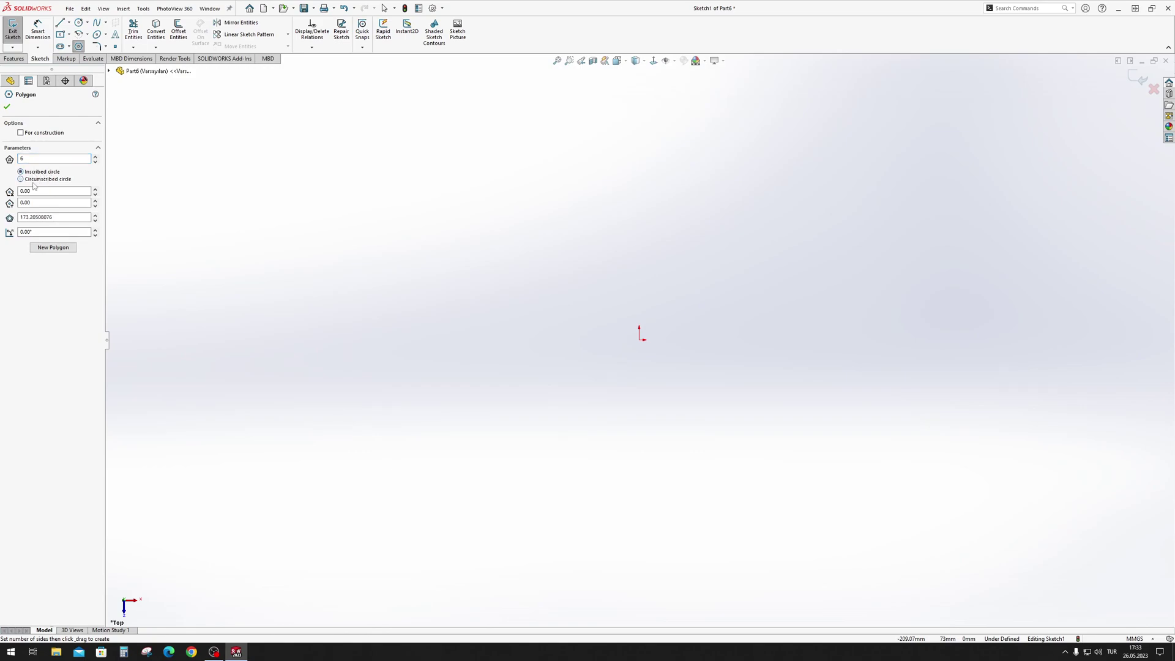
left_click(41, 172)
- Drag out a hexagon centred on the sketch origin
left_click_drag(640, 341, 729, 192)
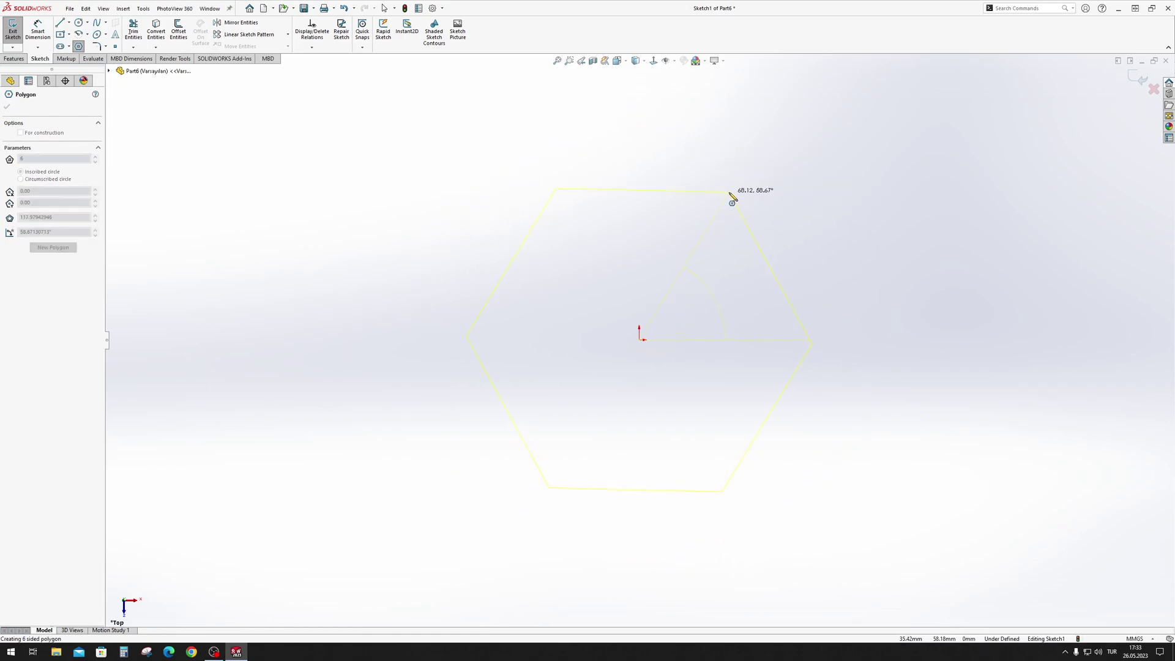
key("Escape")
left_click(574, 209)
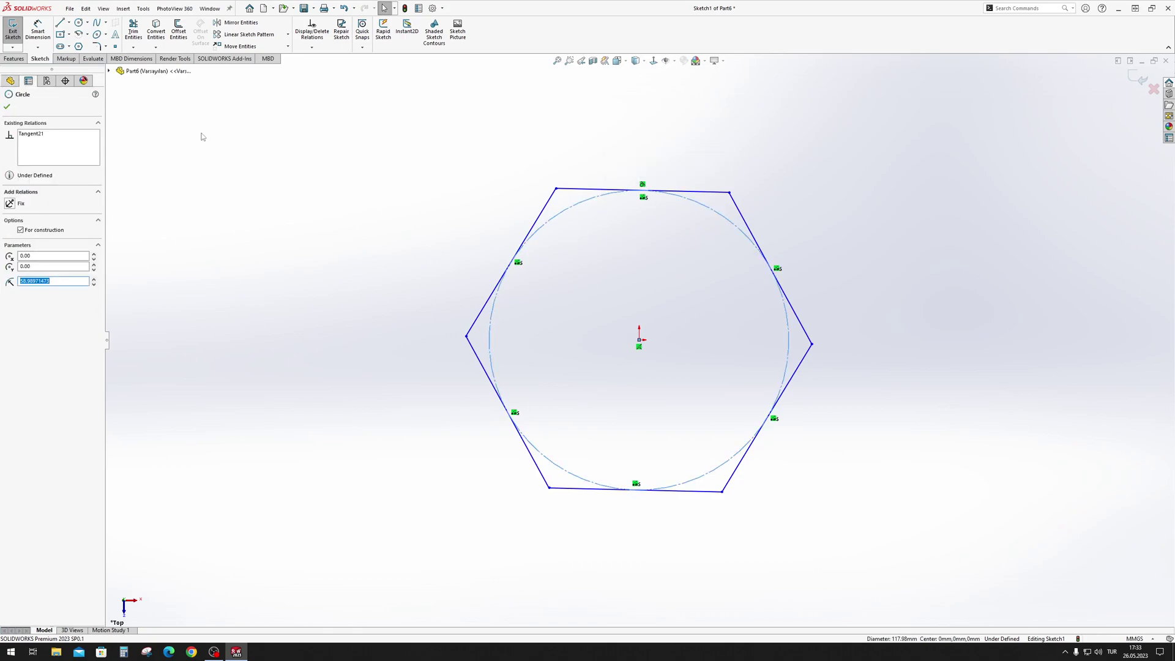
left_click(618, 191)
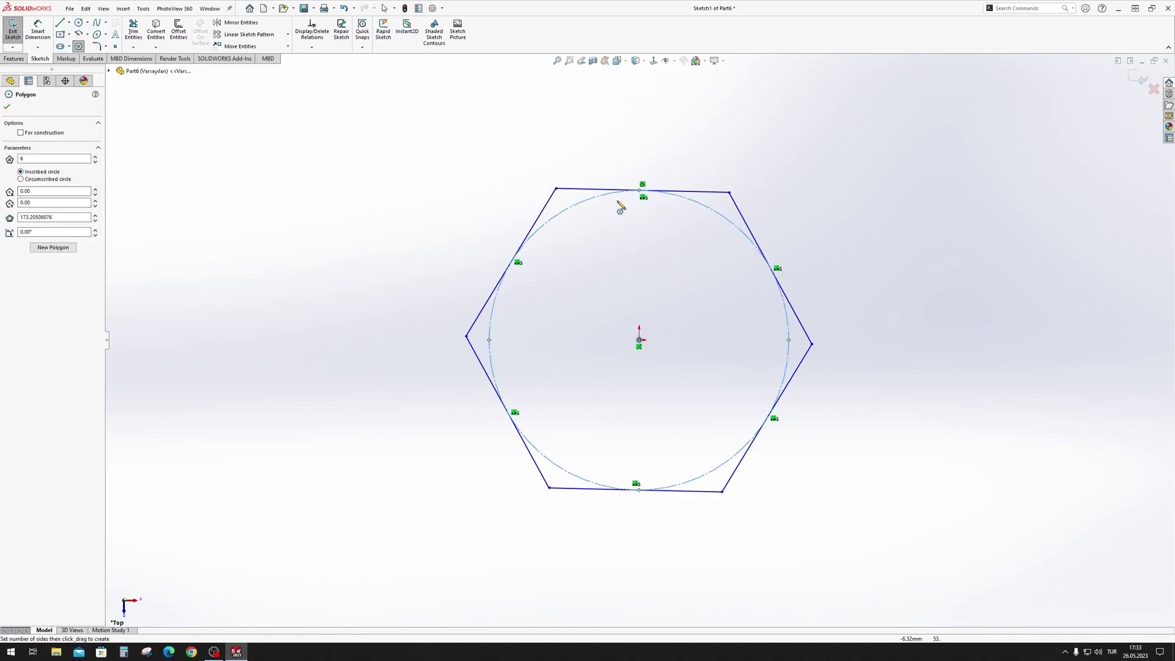
key("Escape")
- Dimension the hexagon's construction circle to Ø100
left_click(587, 203)
left_click(625, 172)
left_click(609, 254)
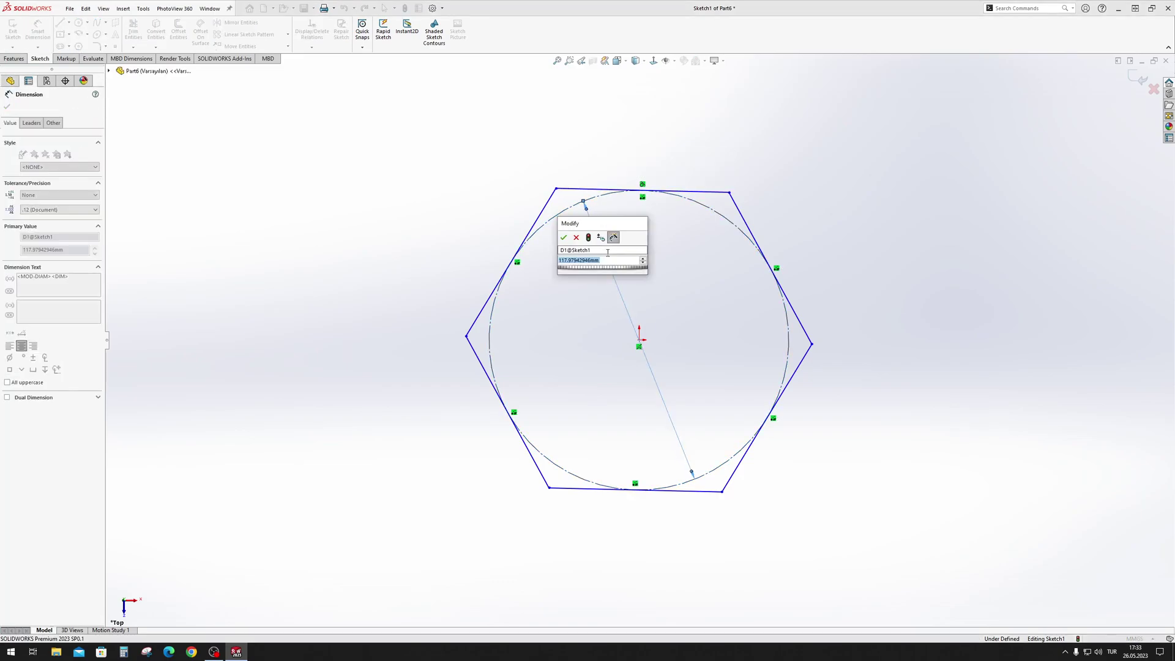
type("100")
key("Return")
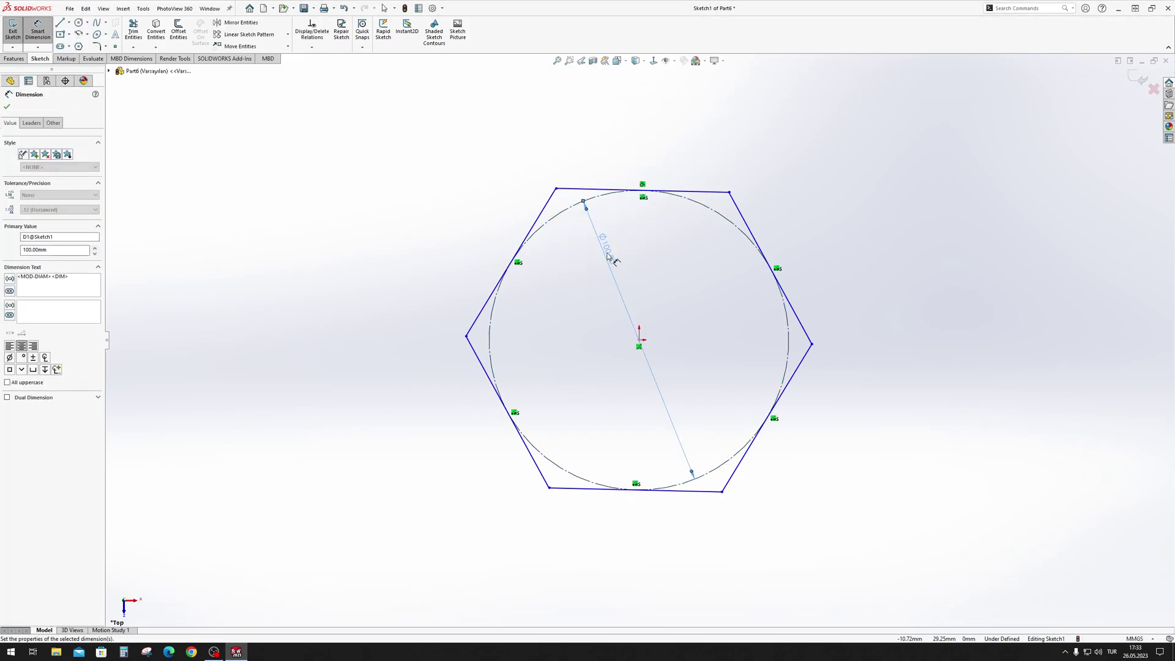
key("Escape")
- Make the hexagon's top edge horizontal
left_click(716, 192)
left_click(729, 148)
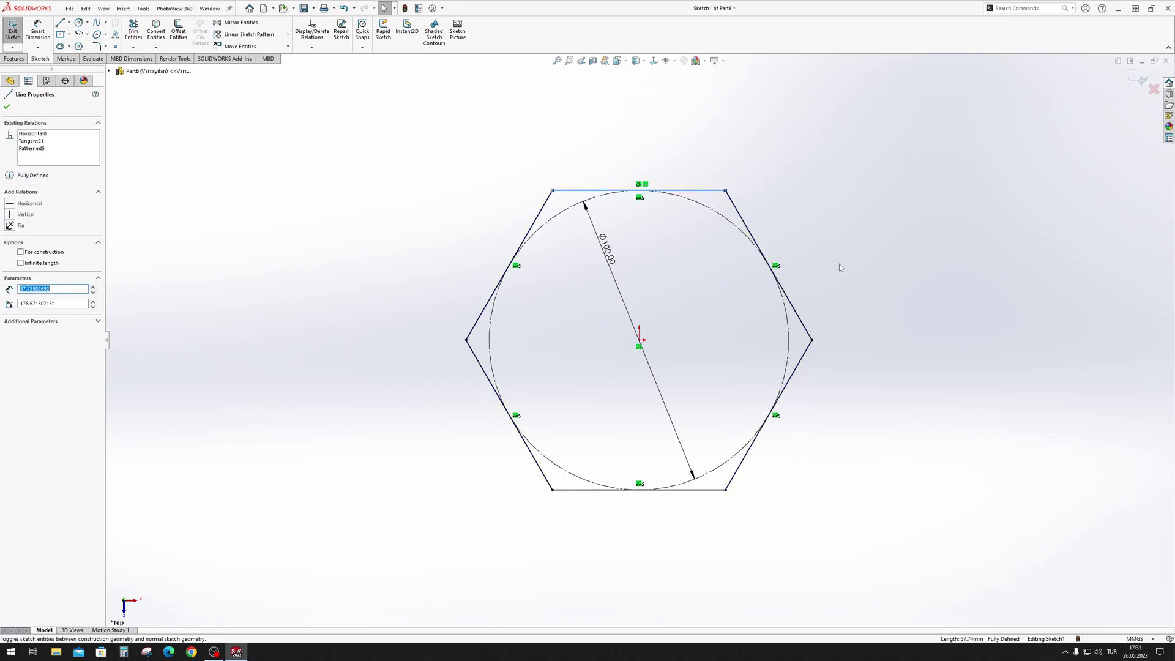
key("z")
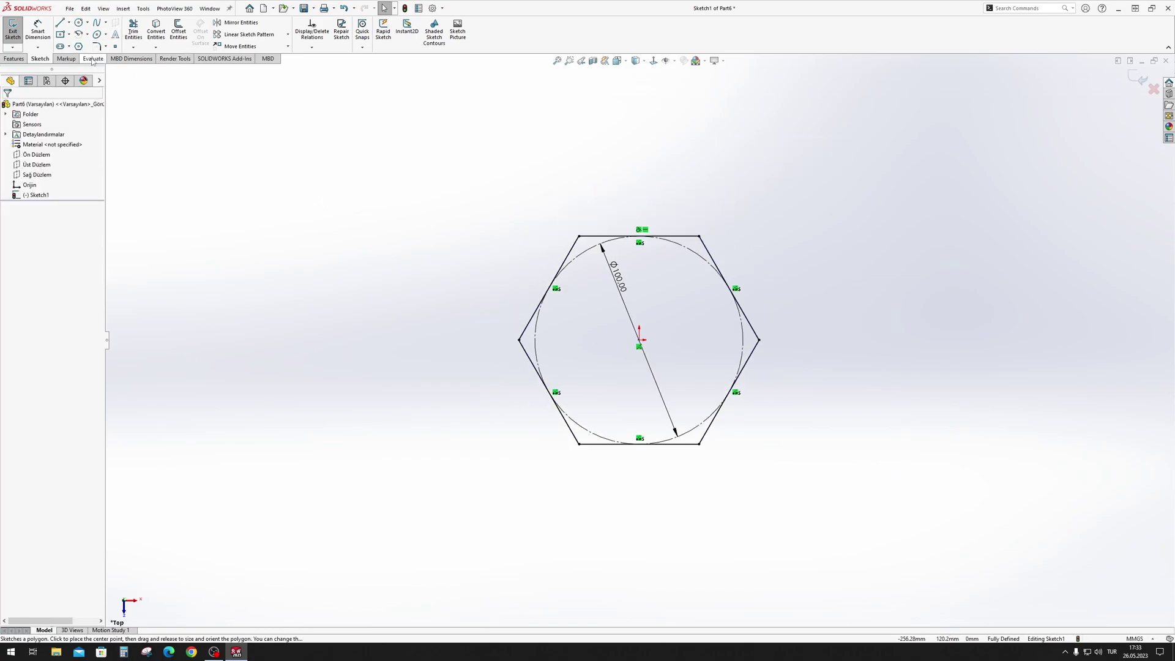
- Sketch a second hexagon left of the first and dimension its circle Ø100
left_click(78, 46)
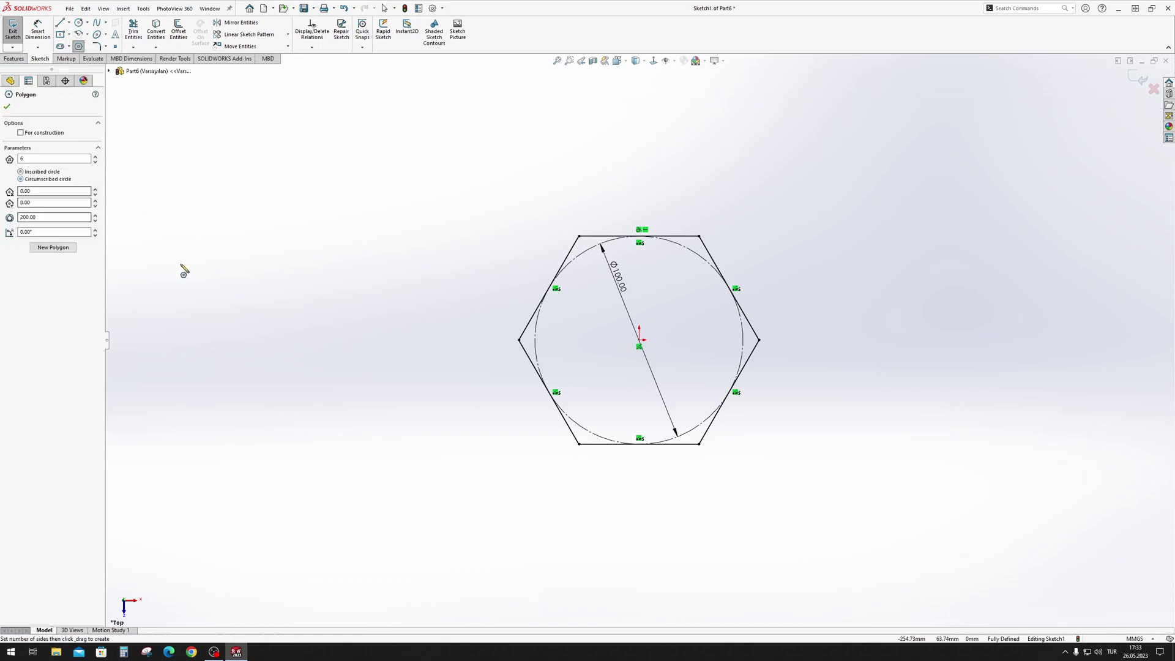
left_click(253, 340)
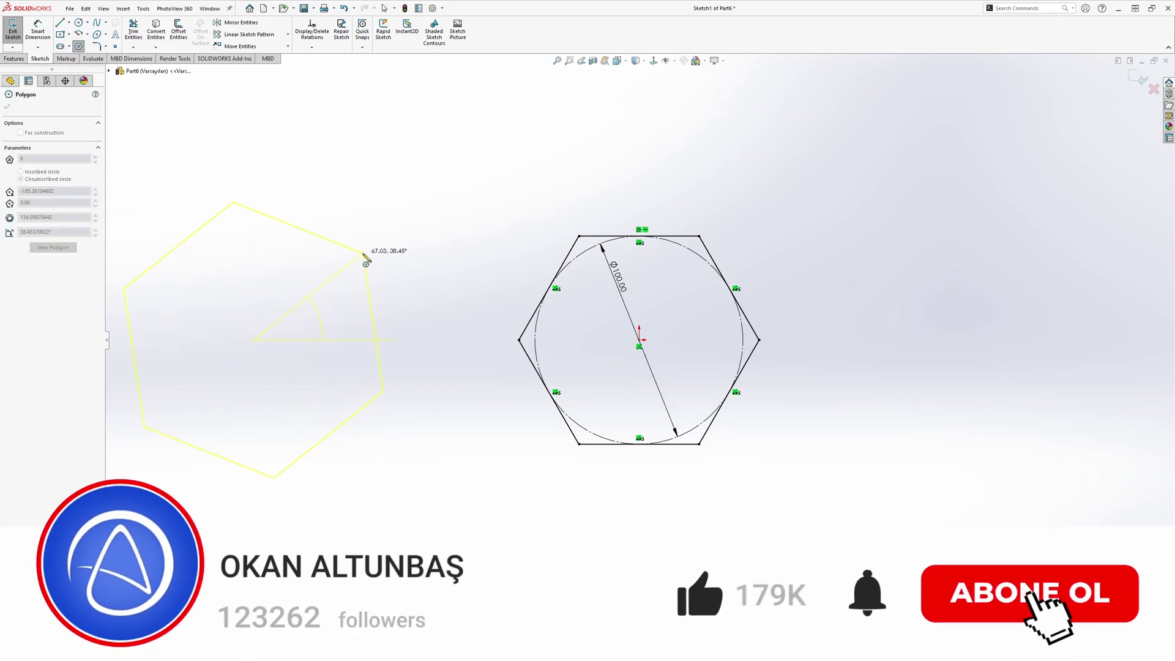
left_click(333, 215)
left_click(392, 288)
left_click(368, 233)
type("10")
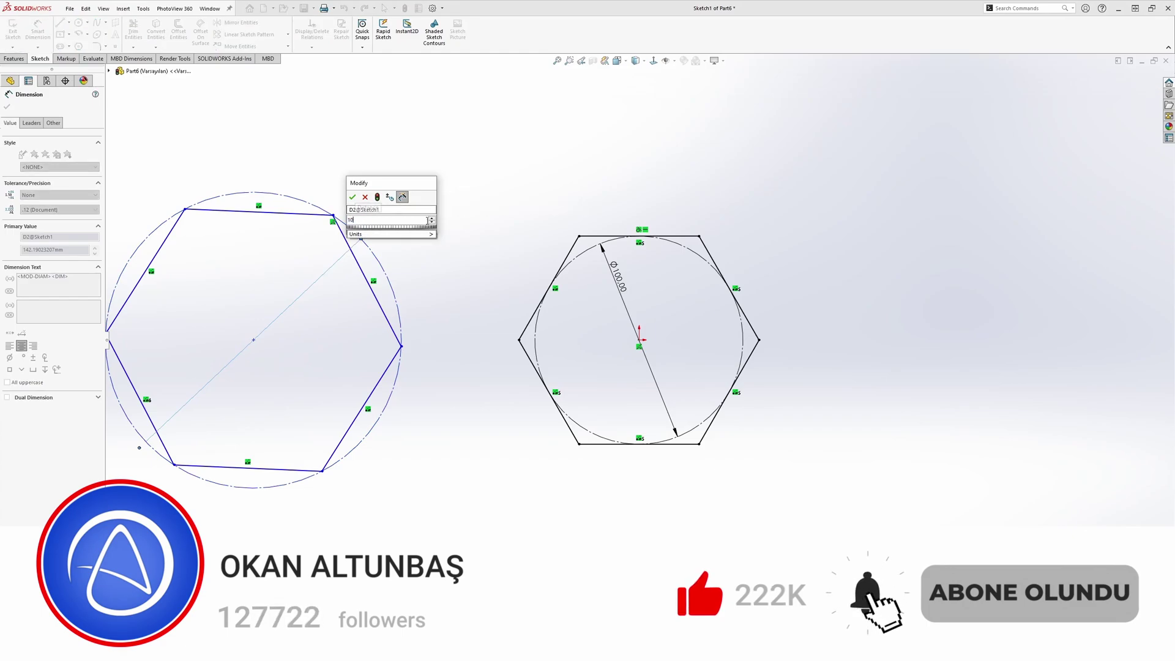
type("0")
key("Return")
- Make the second hexagon's top edge horizontal
left_click(290, 250)
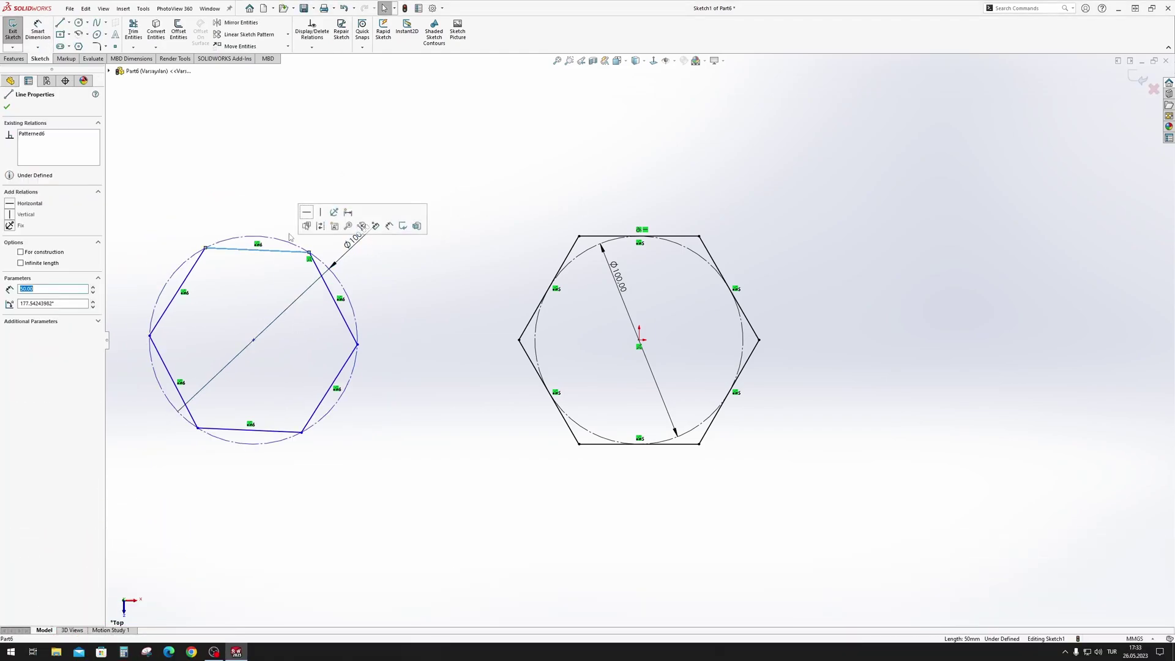
left_click(307, 211)
left_click(422, 350)
- Try a dimension between the two hexagon centres, then cancel it
left_click(37, 31)
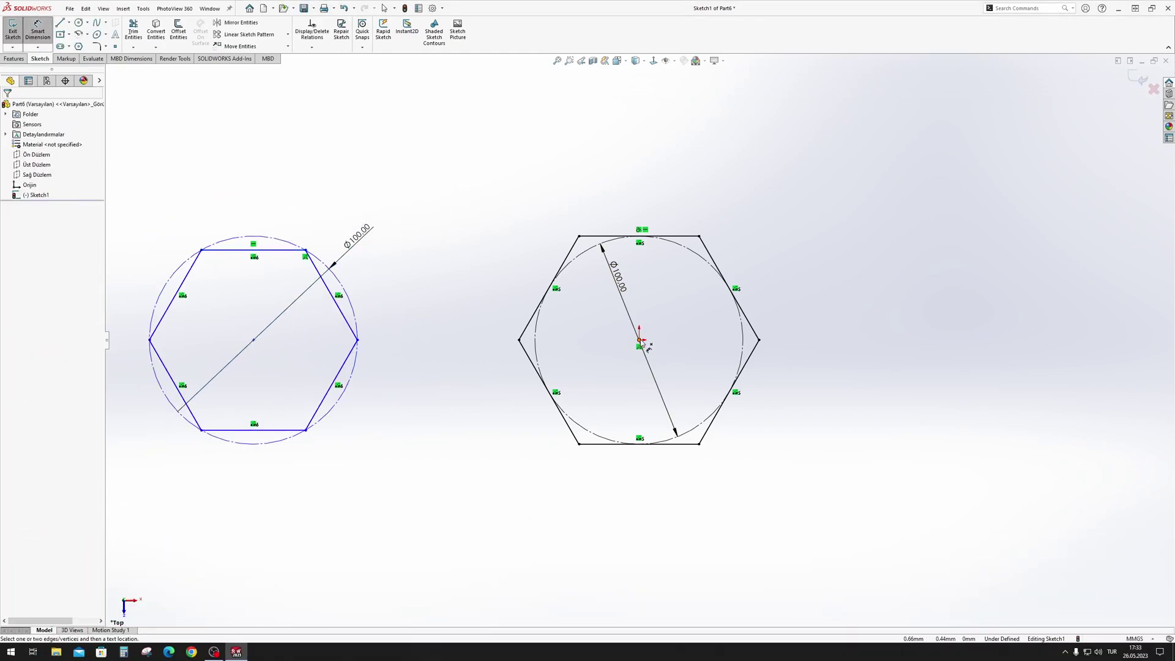
left_click(640, 341)
left_click(254, 339)
key("Escape")
key("l")
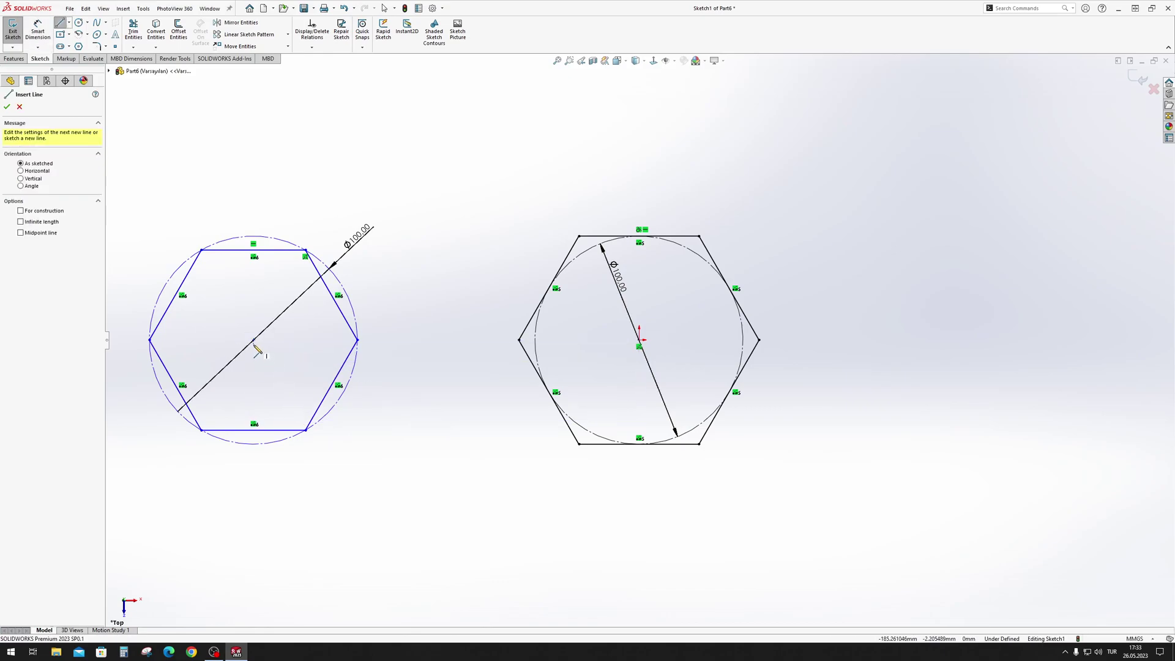
- Draw a line from the left hexagon centre to the right hexagon centre
left_click(254, 340)
left_click(640, 339)
key("Escape")
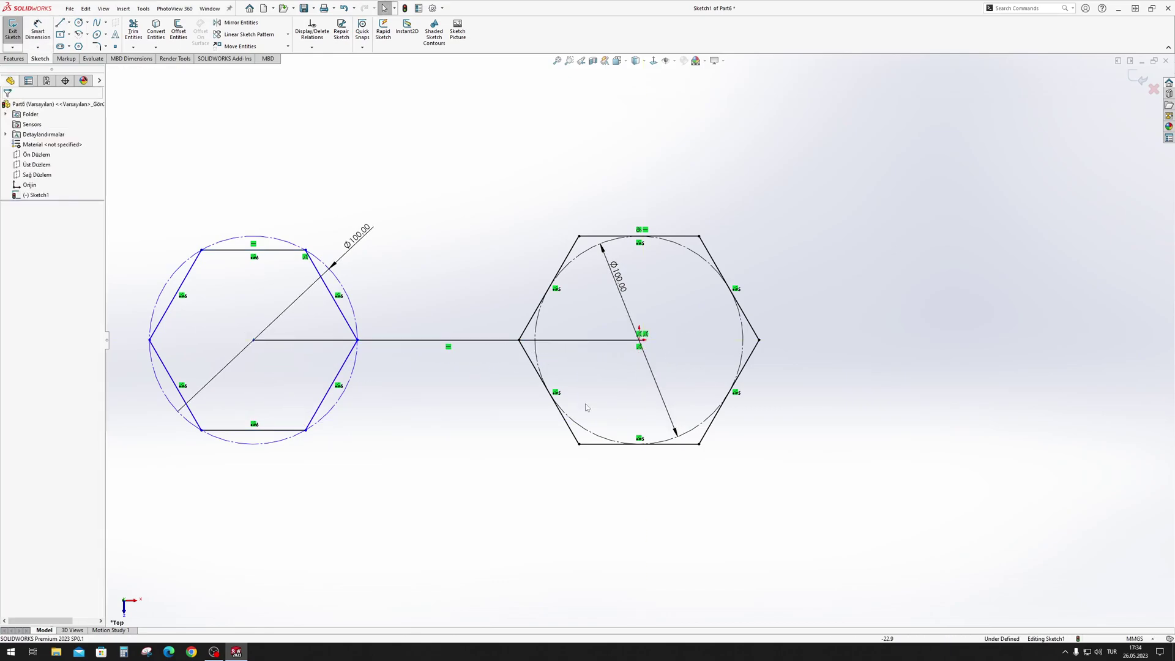
key("ctrl+z")
left_click(254, 340)
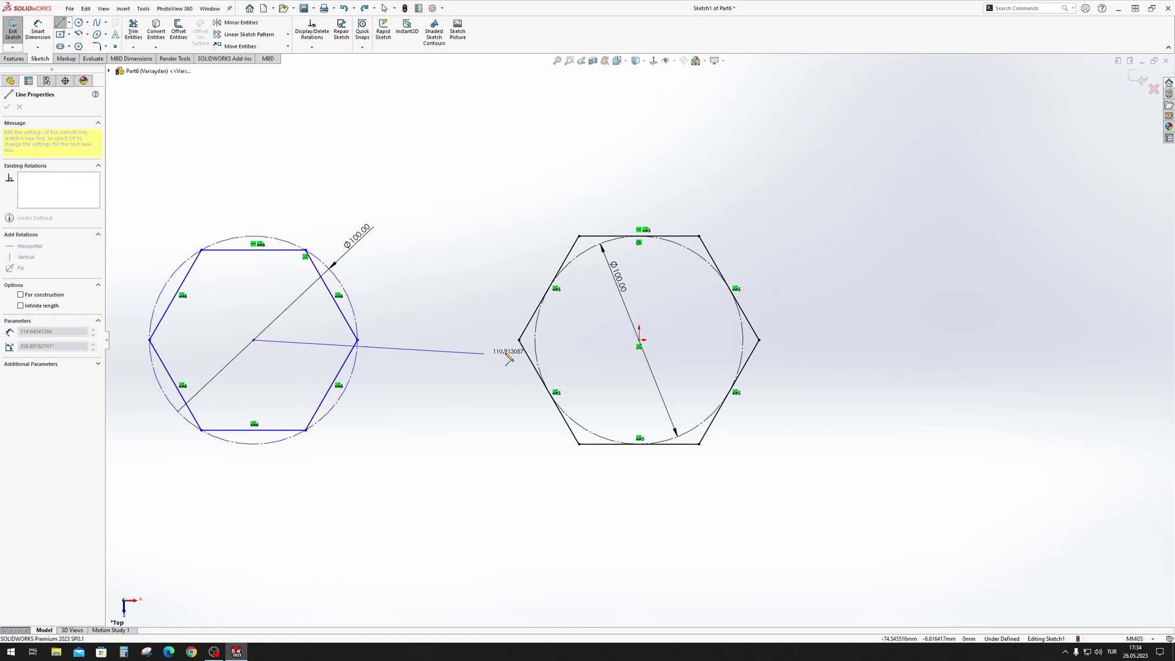
left_click(639, 340)
key("Escape")
- Convert the joining line to construction geometry and dimension it 200 mm
left_click(490, 340)
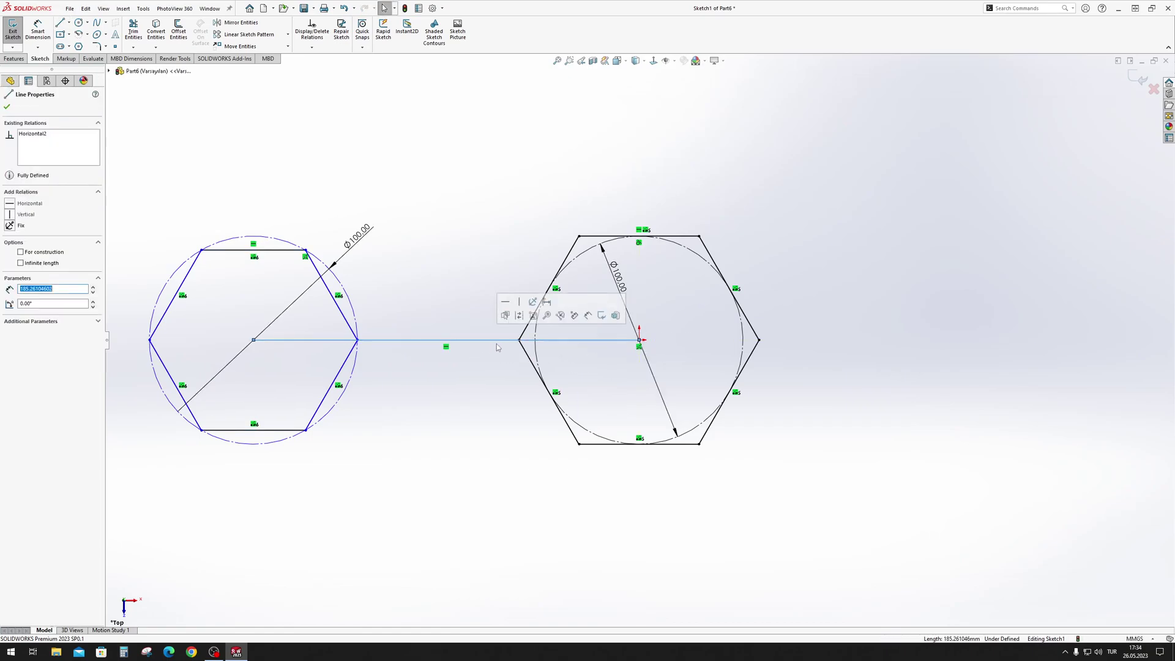
left_click(531, 319)
key("d")
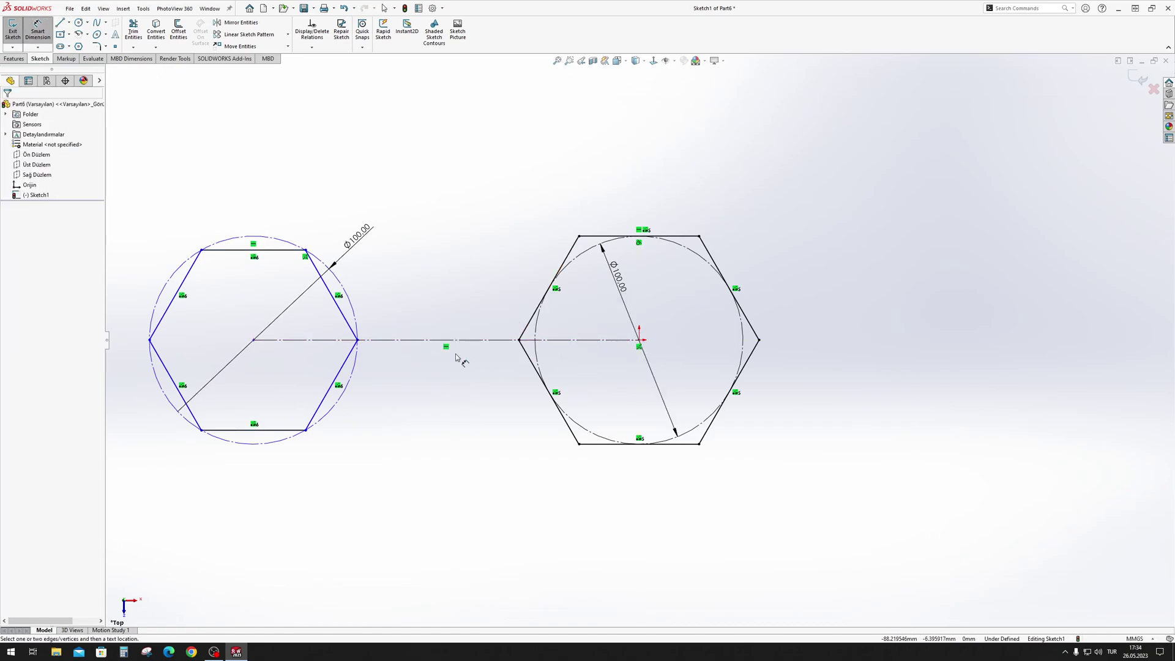
left_click(460, 340)
left_click(433, 405)
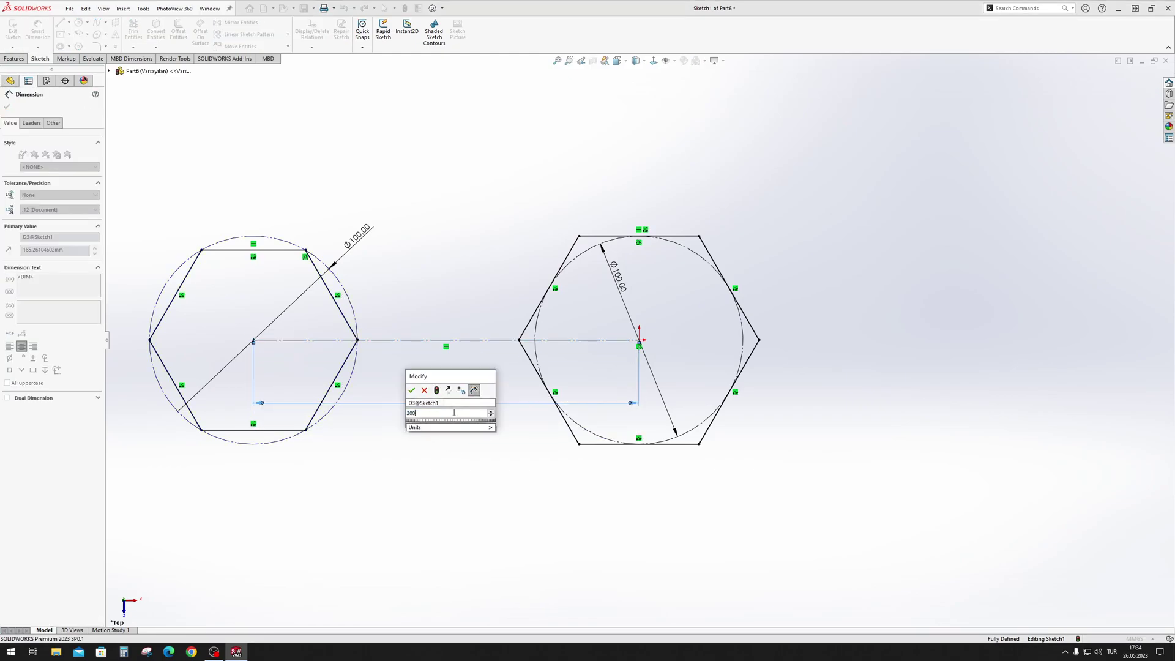
type("200")
key("Return")
key("Escape")
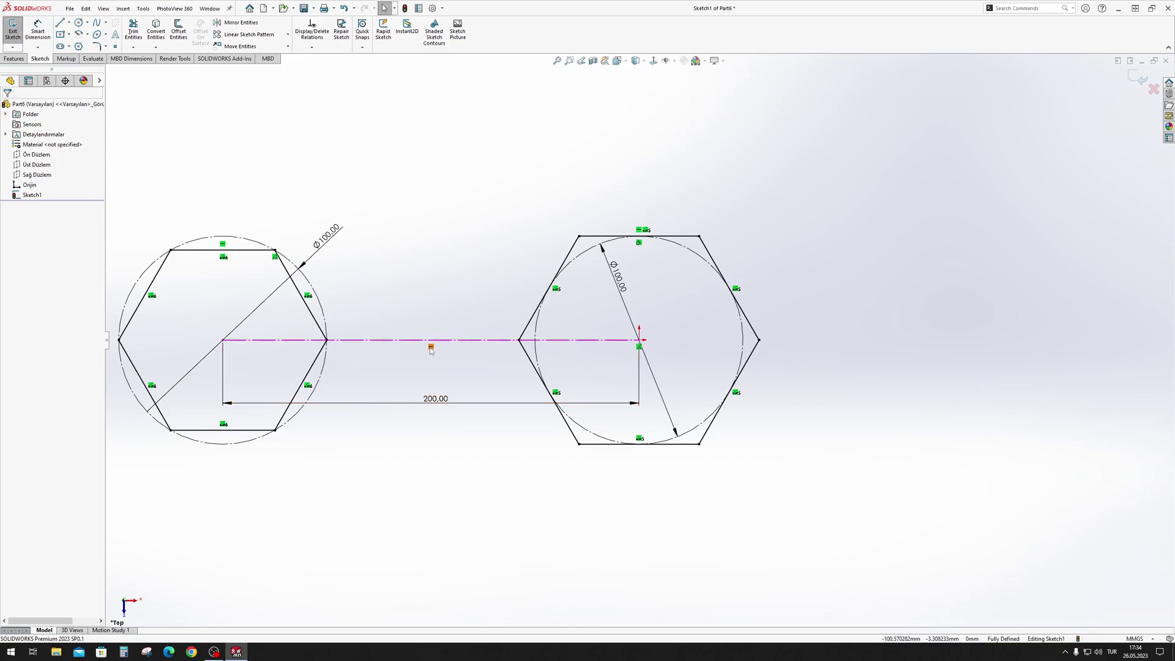
left_click(223, 344)
left_click(222, 169)
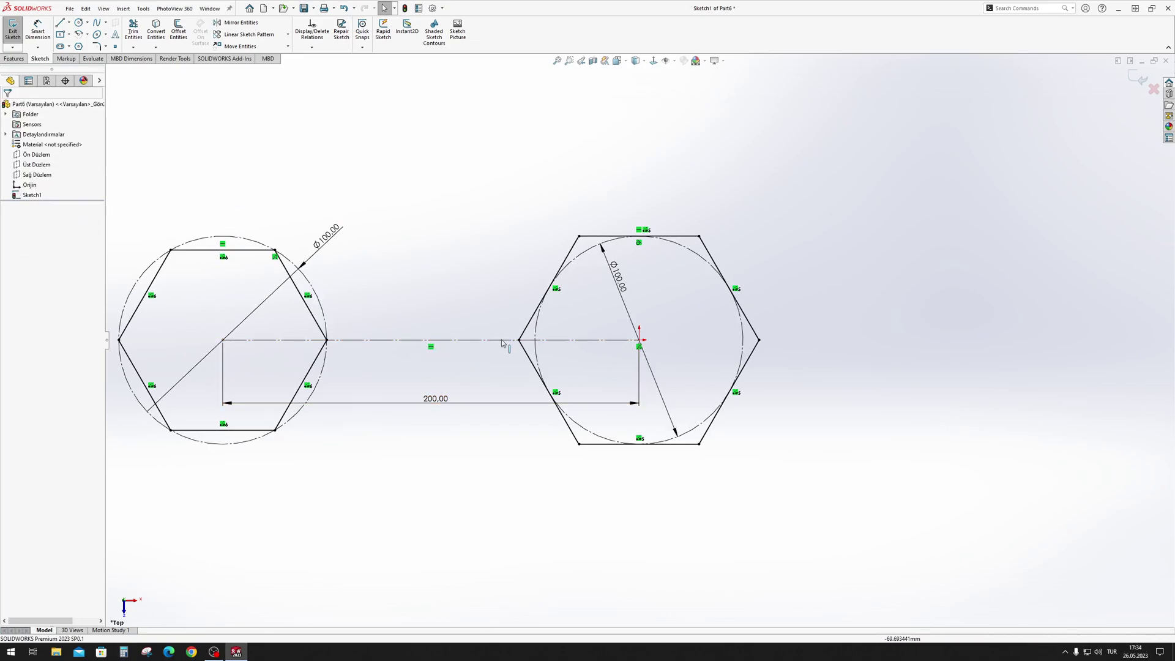
- Drag the left hexagon's centre up and left, off the horizontal
left_click(430, 347)
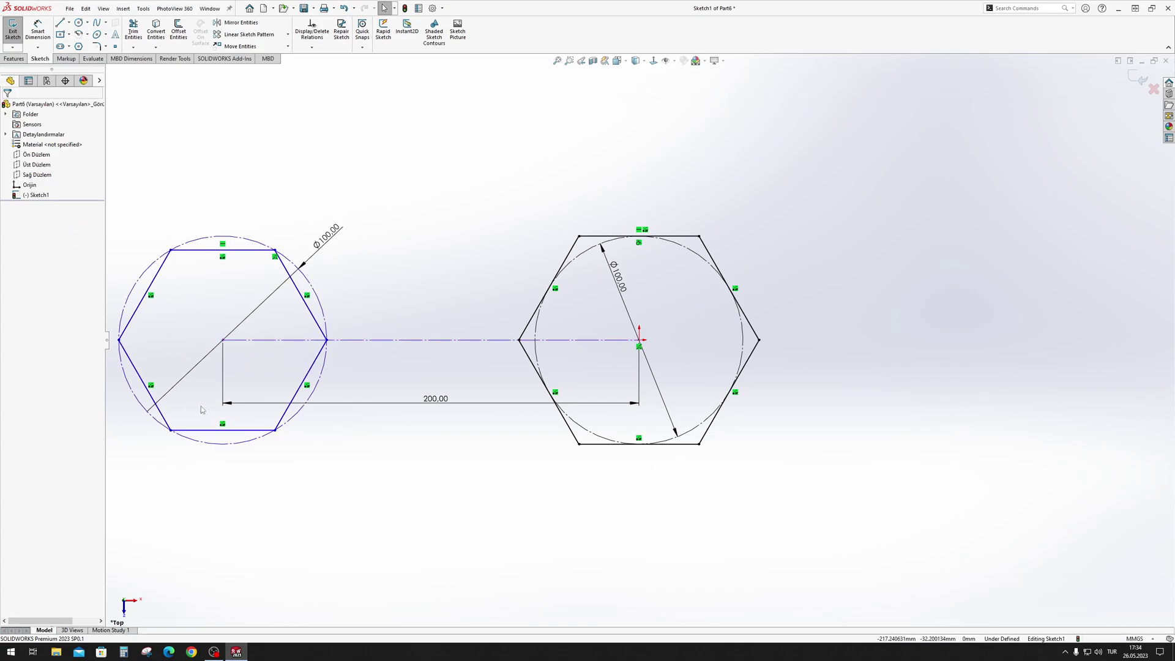
left_click_drag(222, 345, 204, 160)
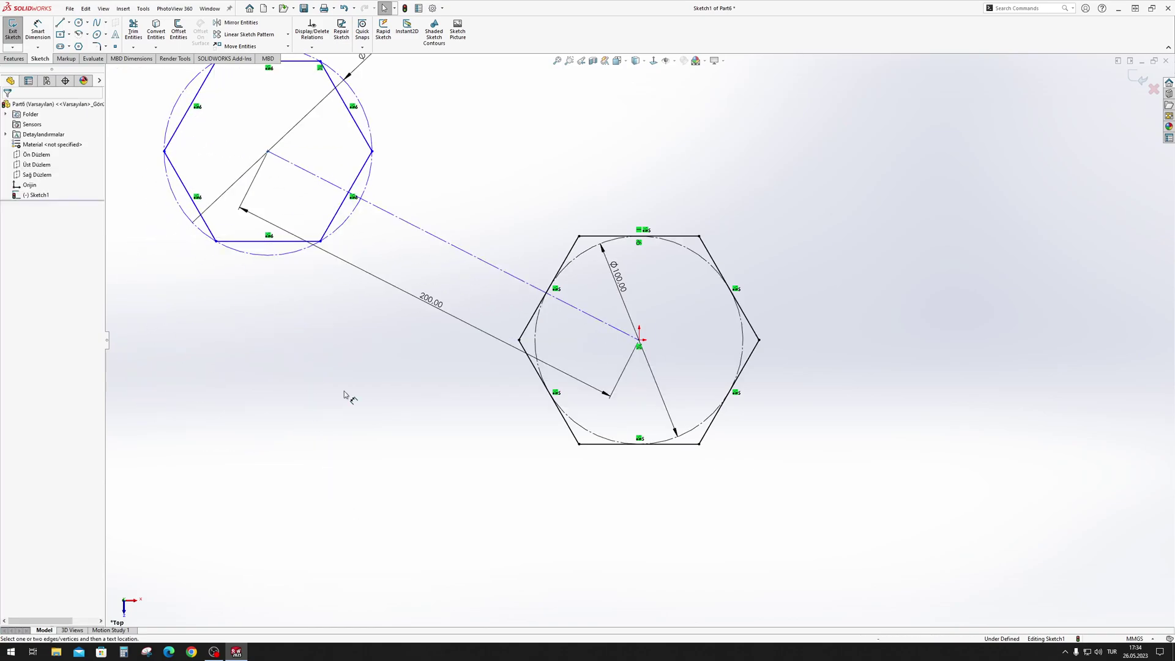
right_click_drag(348, 393, 319, 342)
- Try a vertical dimension between the centres, then undo back to the horizontal centreline
left_click(268, 153)
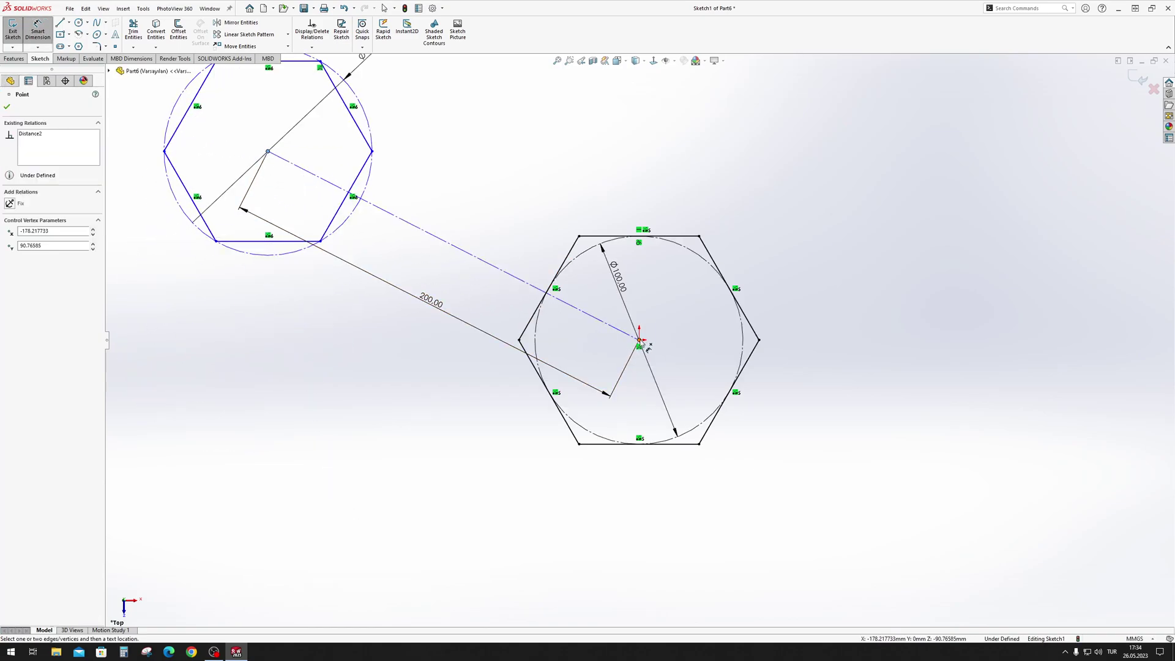
left_click(640, 340)
left_click(837, 257)
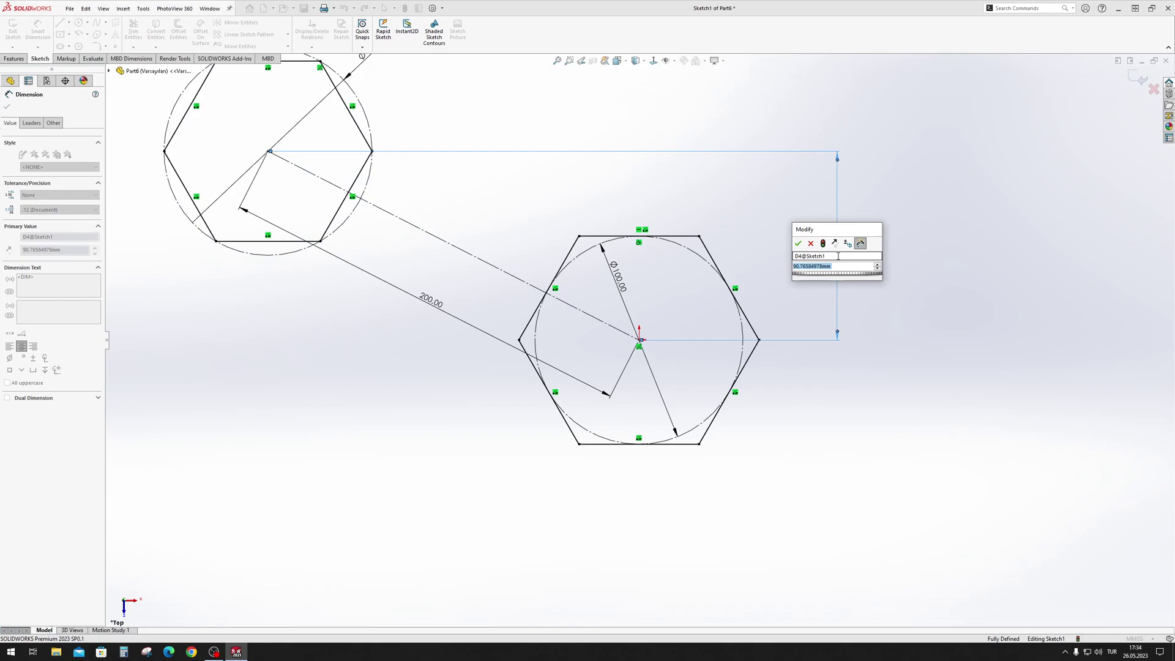
key("Return")
key("ctrl+z")
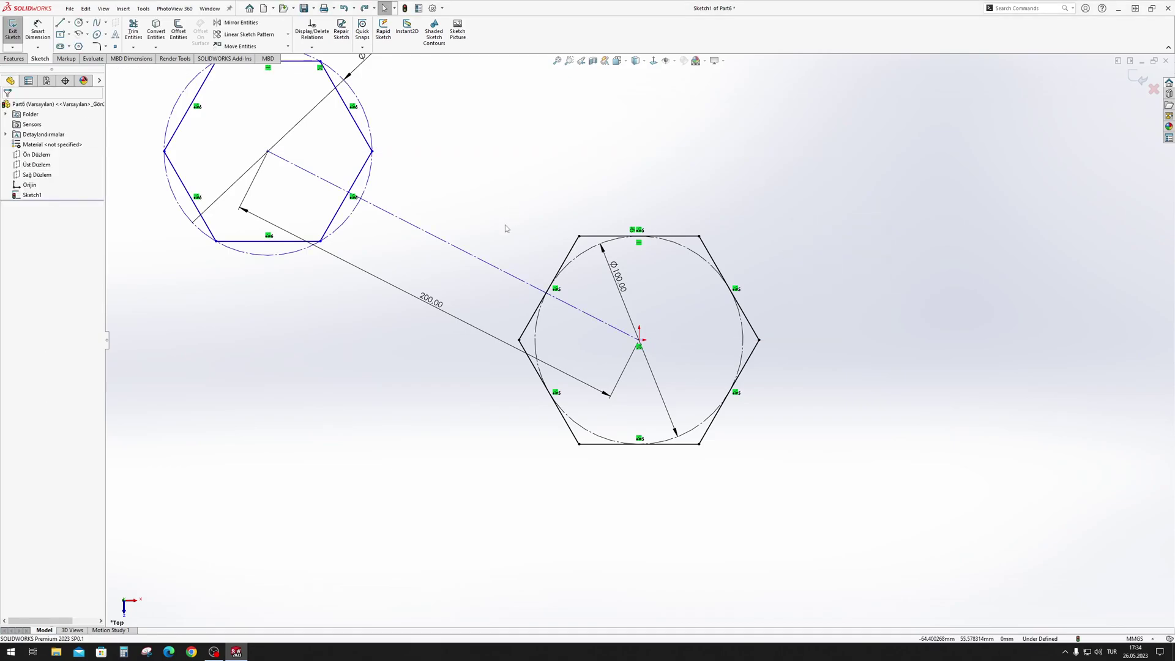
key("ctrl+z")
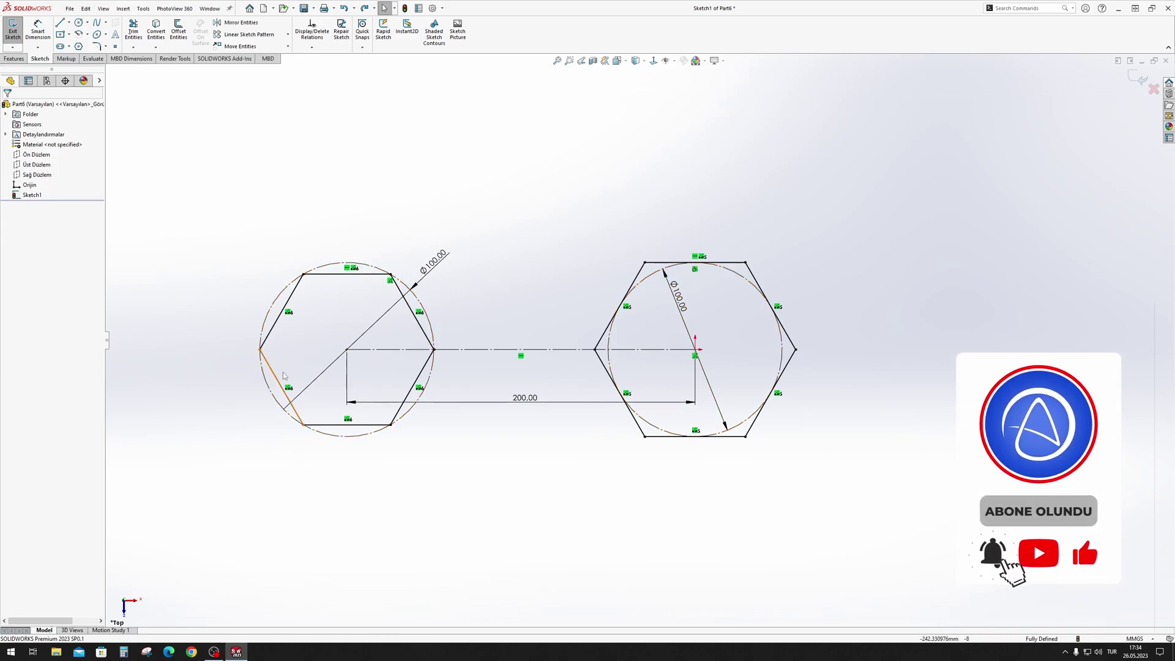
- Set the polygon diameter to 92.28 and drag out a third hexagon at the upper right
left_click(79, 46)
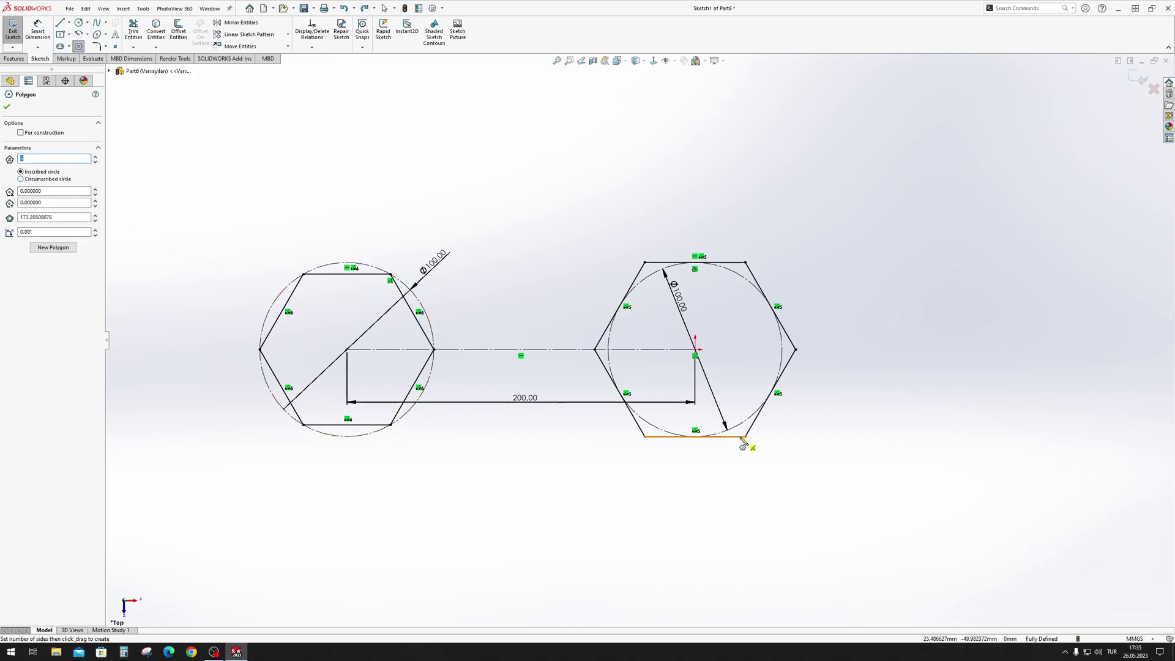
left_click(60, 218)
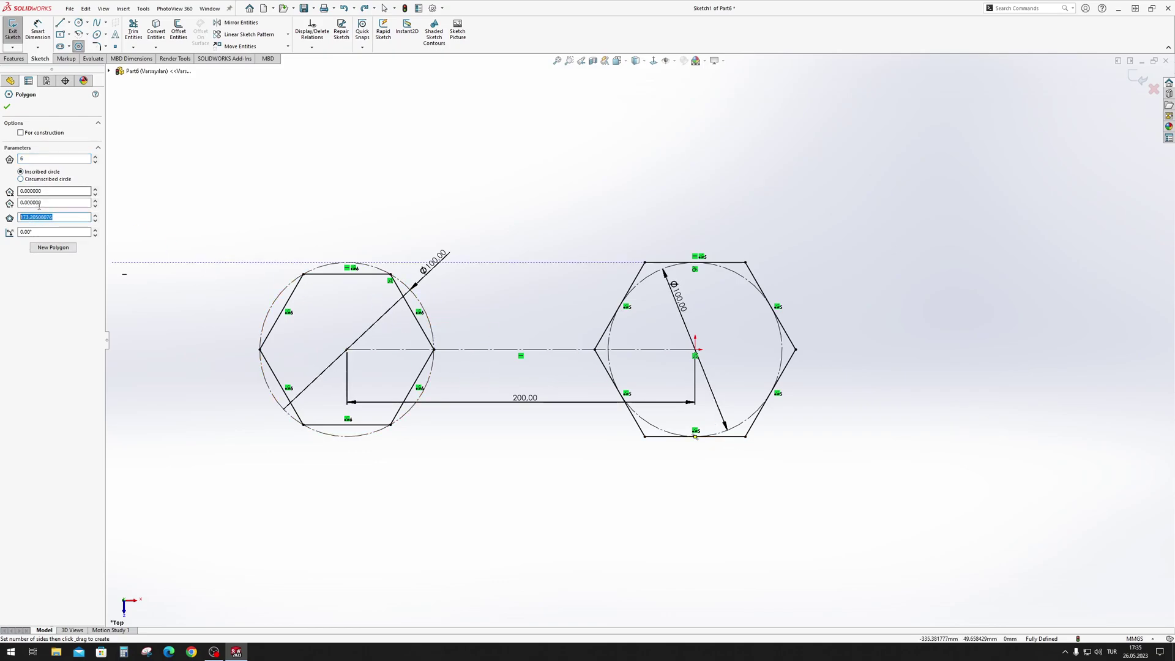
left_click(70, 230)
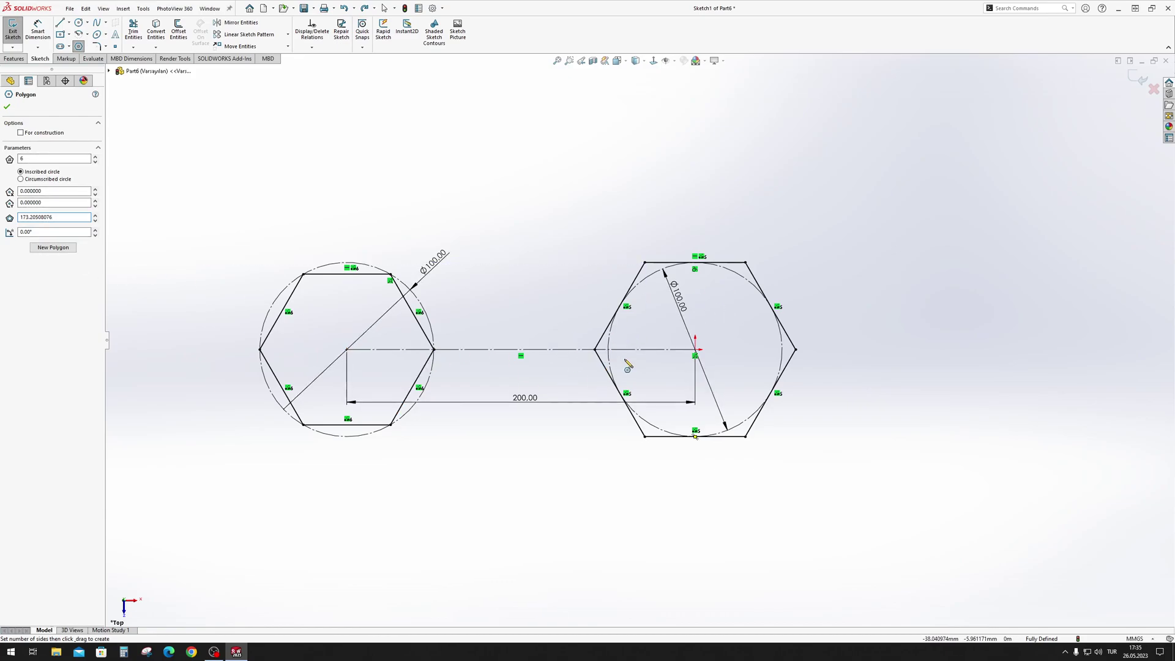
scroll(795, 306, "down", 3)
left_click_drag(852, 212, 906, 288)
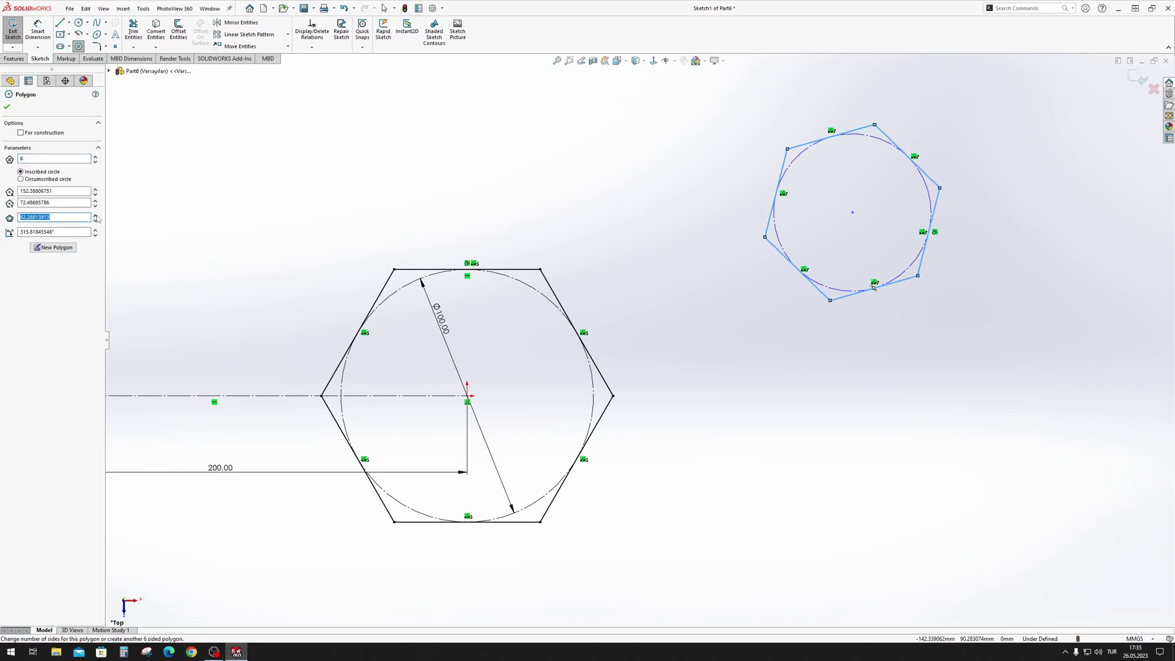
- Set the third hexagon's centre to X 192.39, Y 102.49 and finish the polygon
scroll(97, 219, "up", 1)
scroll(96, 219, "up", 2)
scroll(97, 219, "up", 1)
scroll(96, 219, "up", 1)
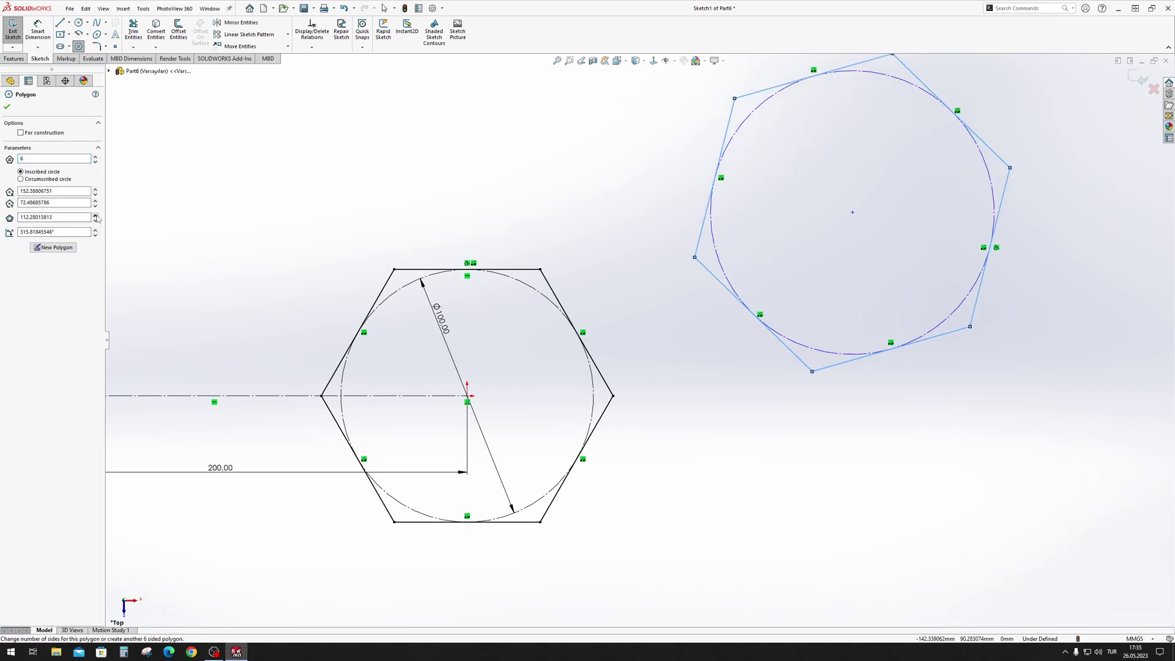
scroll(96, 224, "down", 1)
scroll(95, 224, "down", 1)
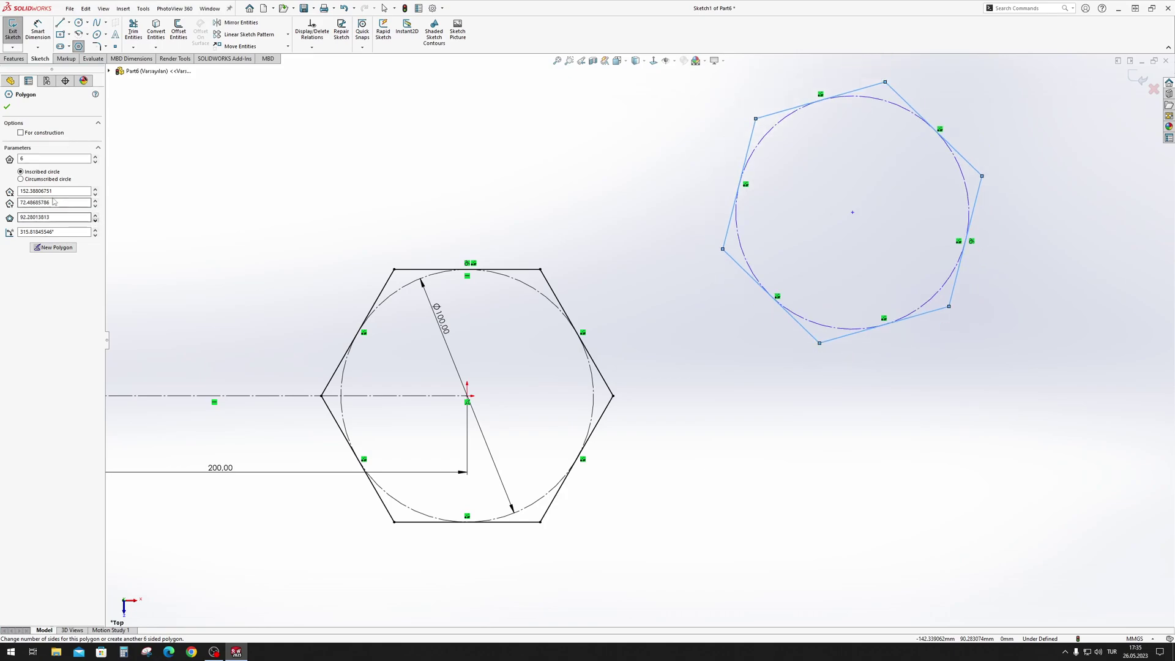
double_click(41, 191)
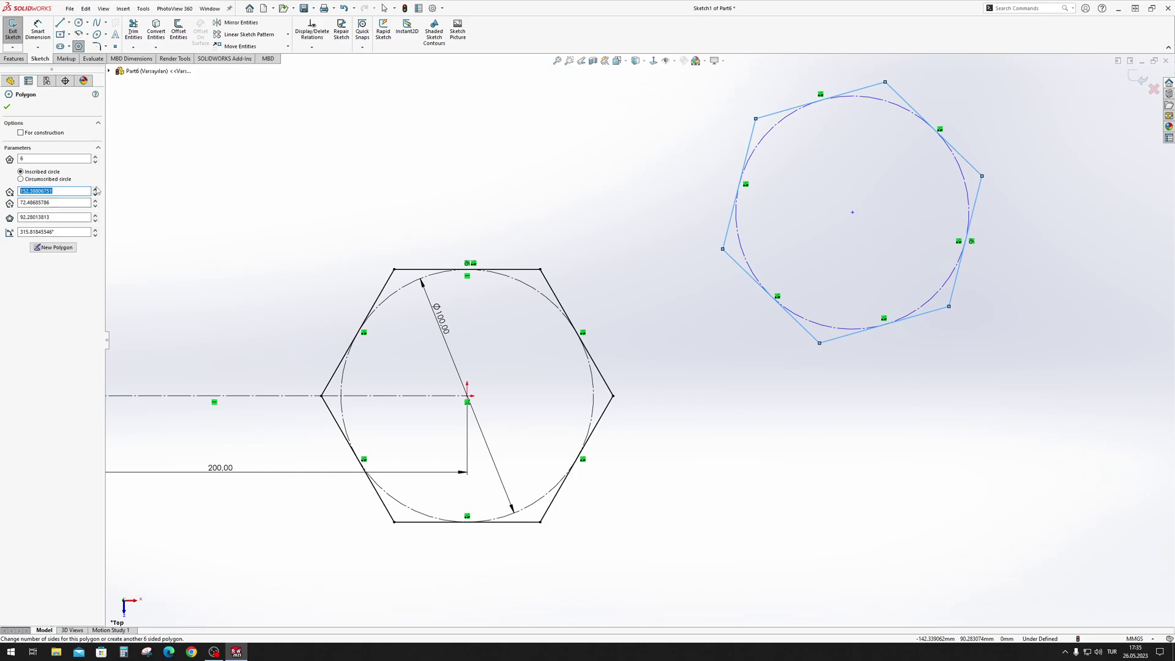
scroll(97, 191, "up", 2)
scroll(96, 193, "up", 2)
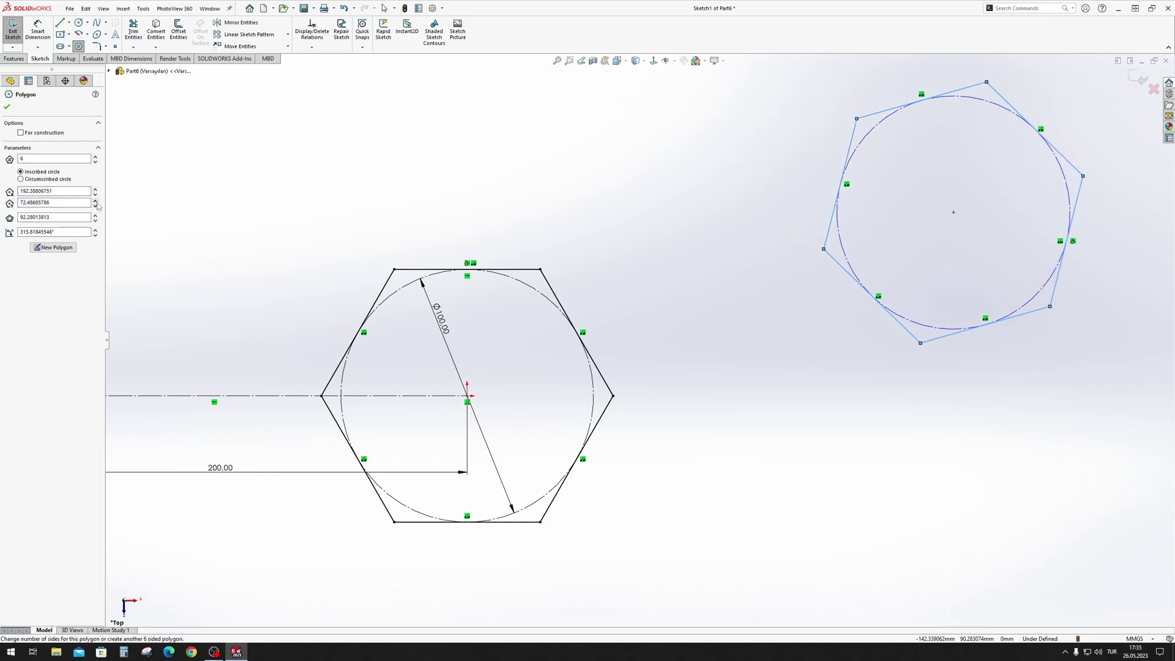
scroll(96, 206, "up", 1)
scroll(95, 202, "up", 2)
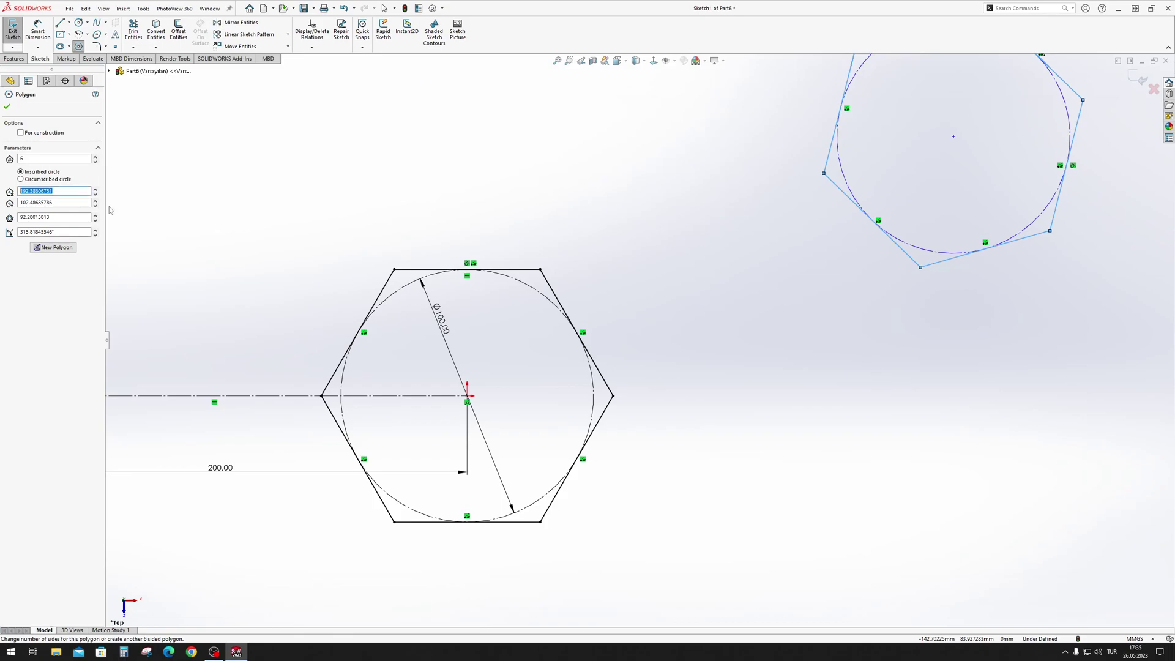
key("Escape")
- Move the third hexagon and dimension its centre 69.04 vertically from the origin
left_click_drag(962, 147, 856, 232)
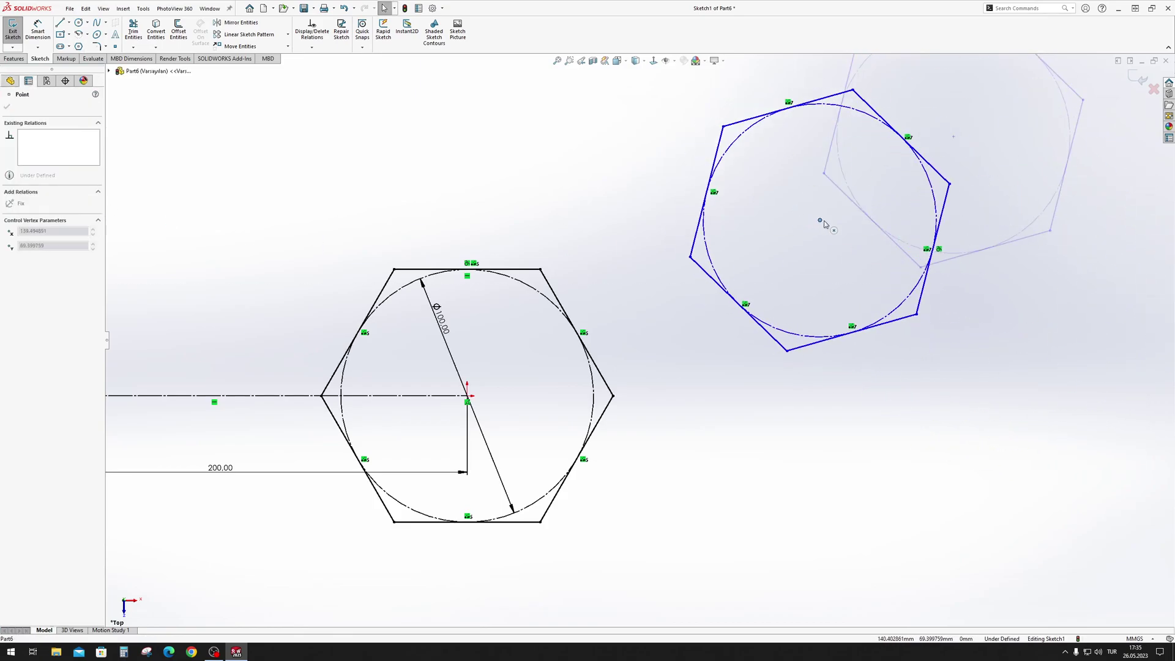
key("d")
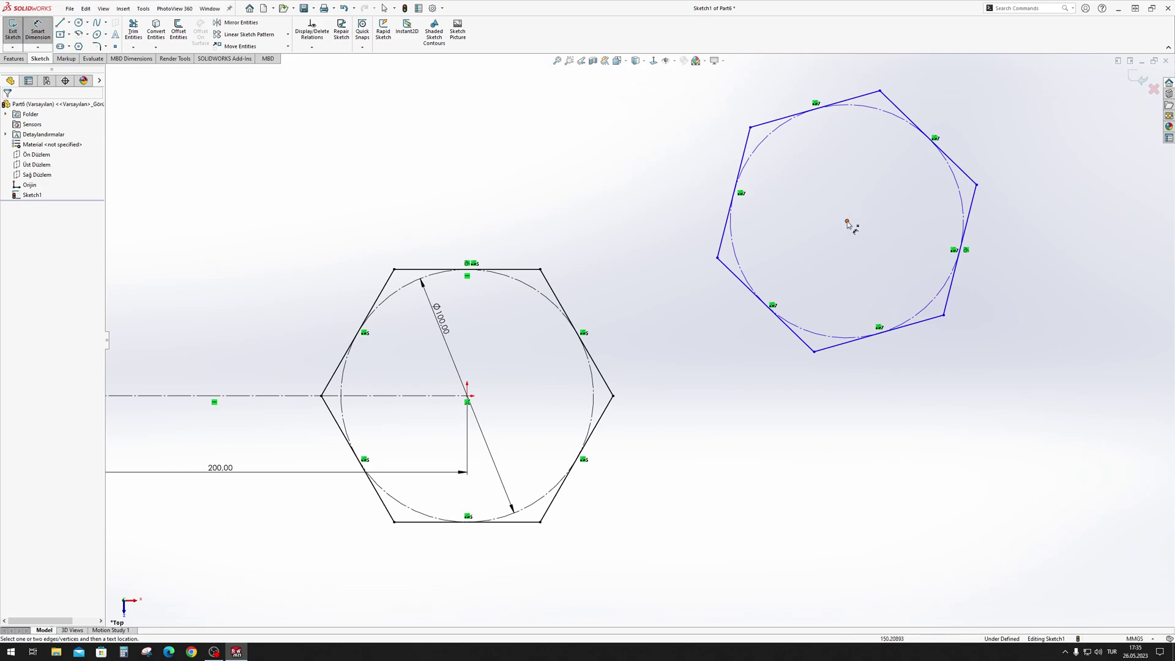
left_click(846, 221)
left_click(467, 396)
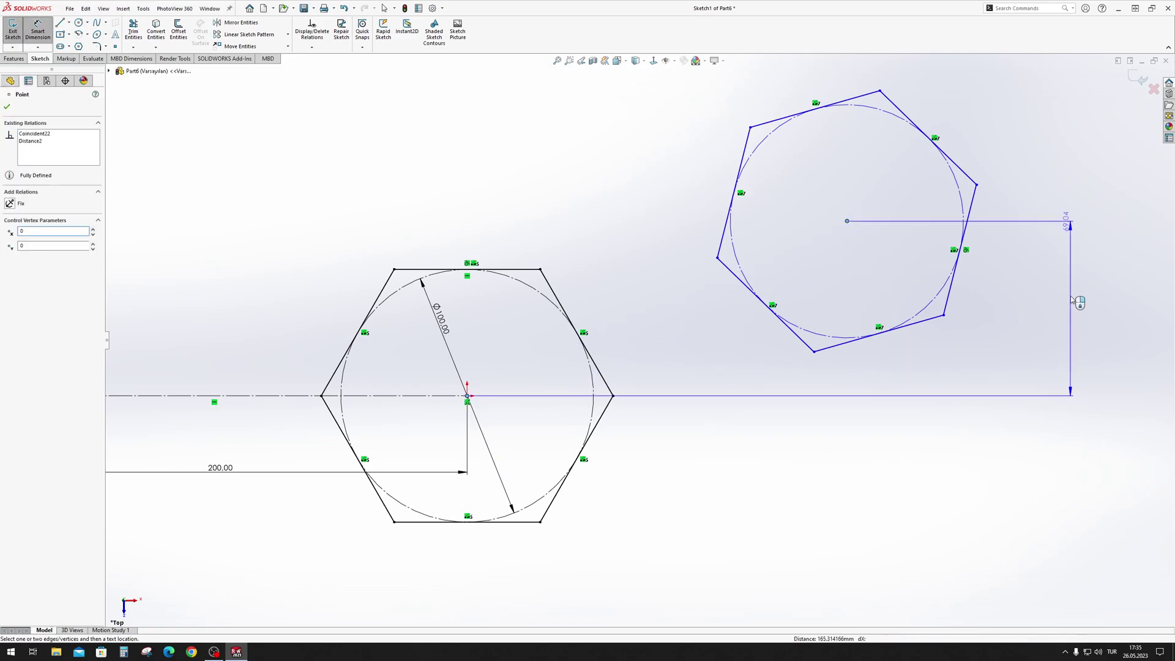
left_click(1070, 297)
key("Return")
key("Escape")
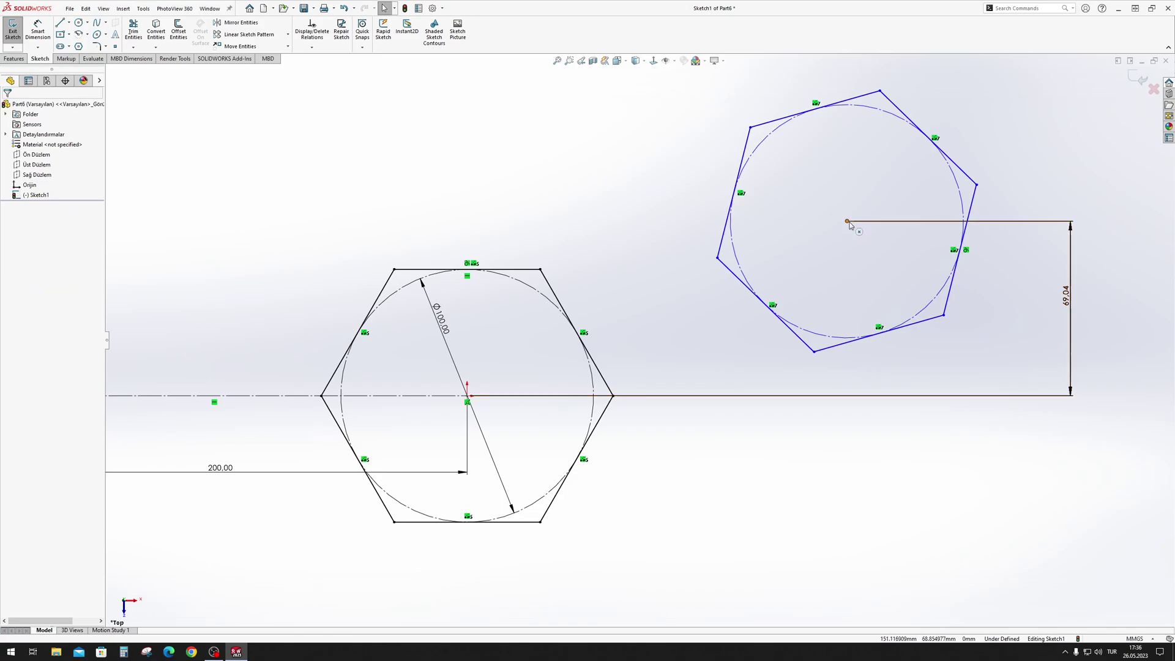
mouse_move(848, 222)
left_mouse_down()
mouse_move(869, 53)
mouse_move(897, 184)
left_mouse_up()
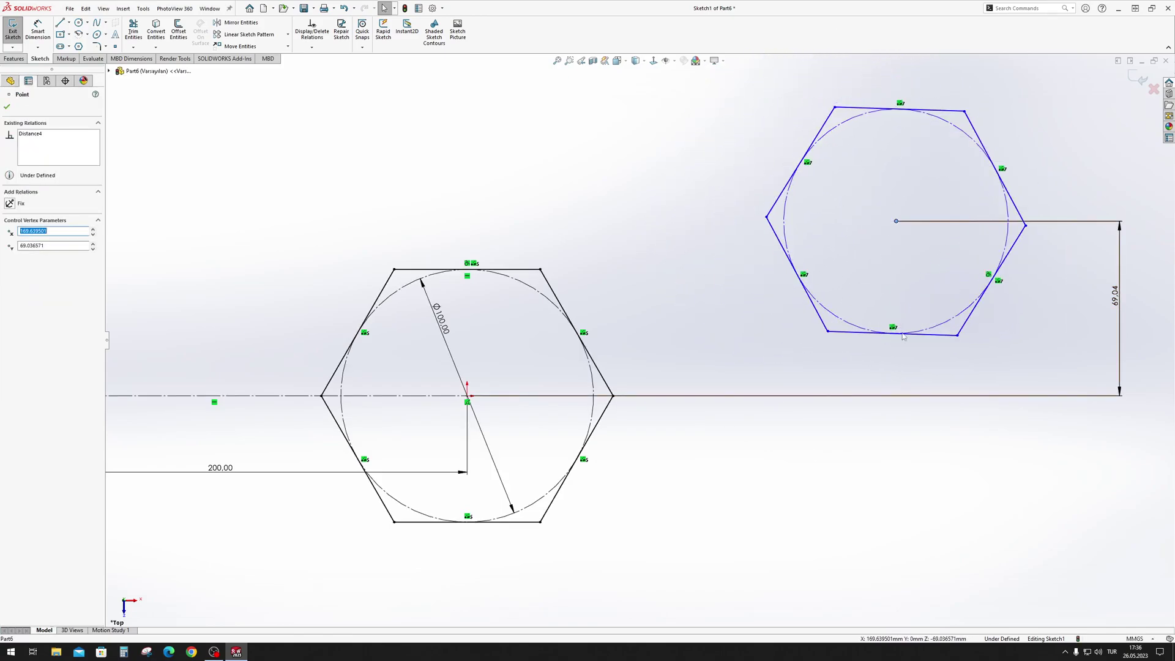
left_click(769, 475)
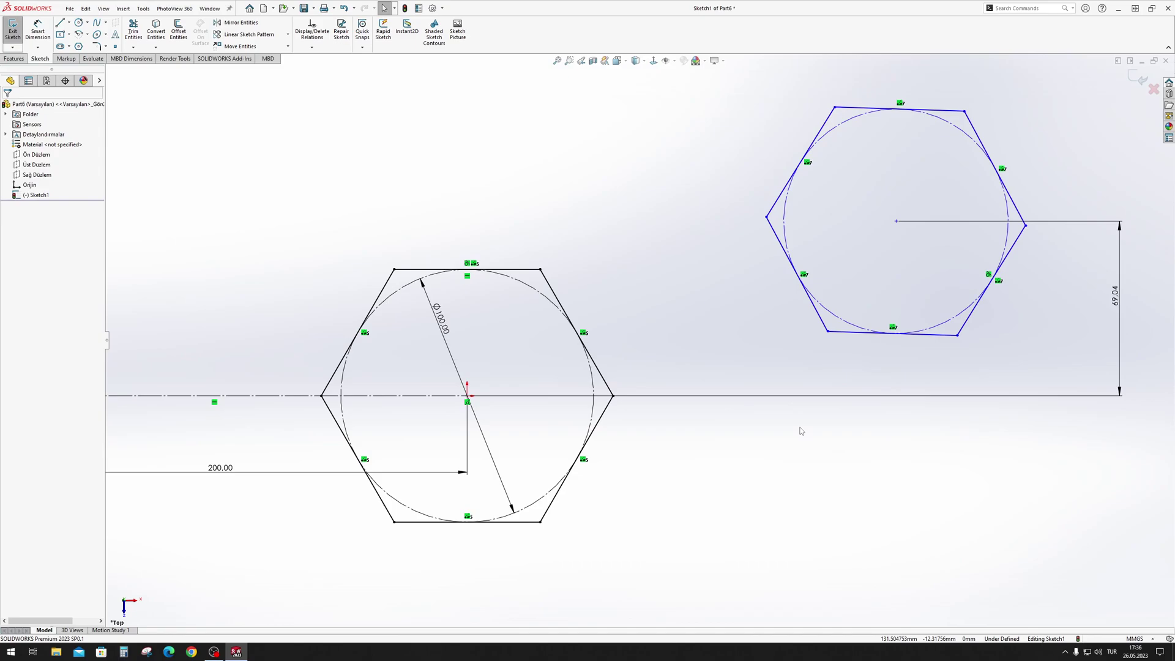
- Select every sketch entity with Ctrl+A and delete it, leaving only the origin
key("ctrl+a")
key("Delete")
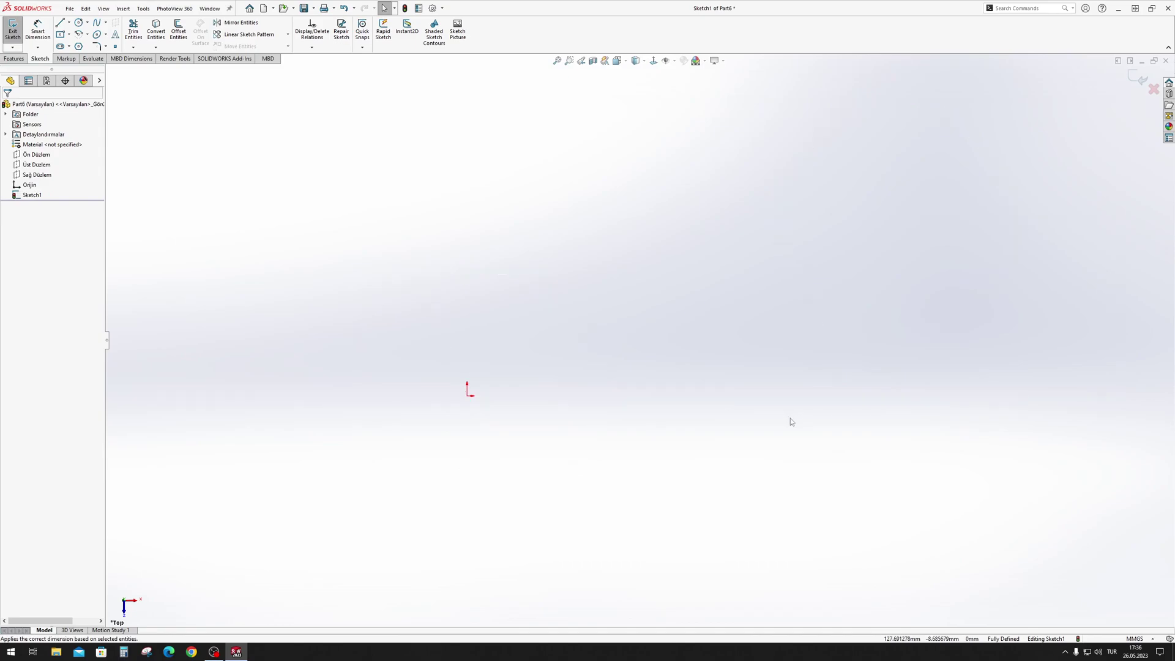